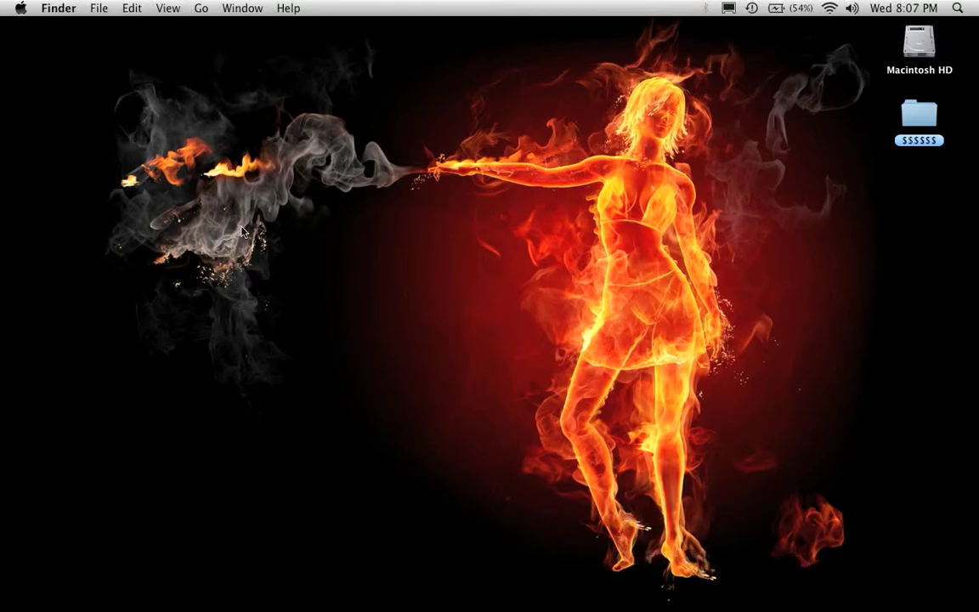
# Open System Preferences from the Apple menu and go to the Exposé & Spaces pane
pyautogui.click(21, 8)
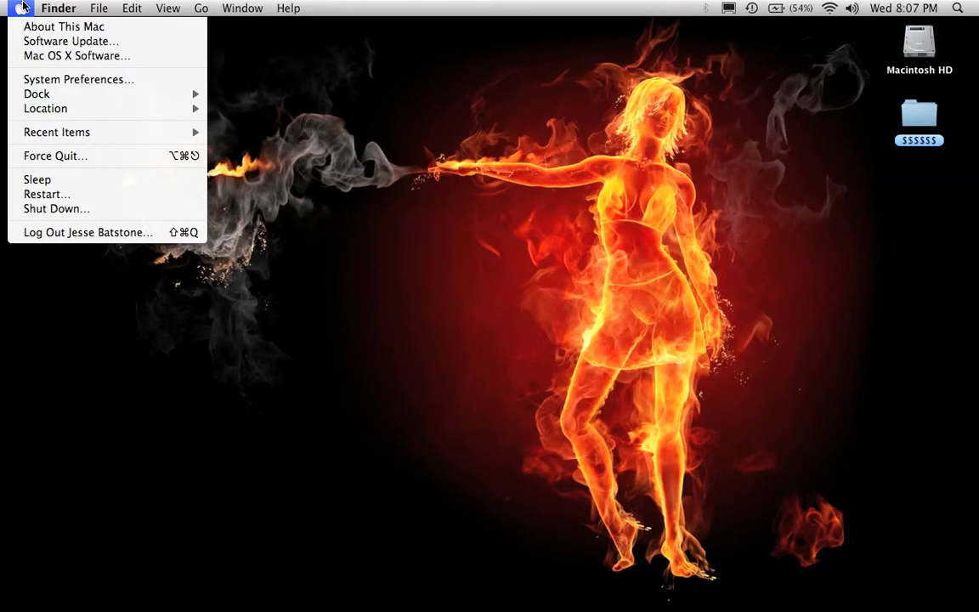
pyautogui.click(62, 78)
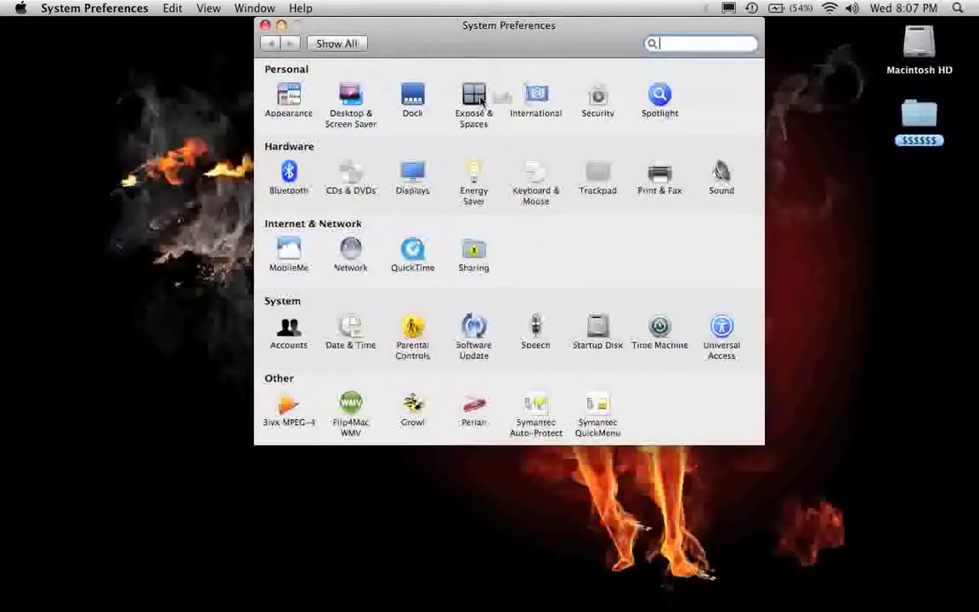
pyautogui.click(481, 101)
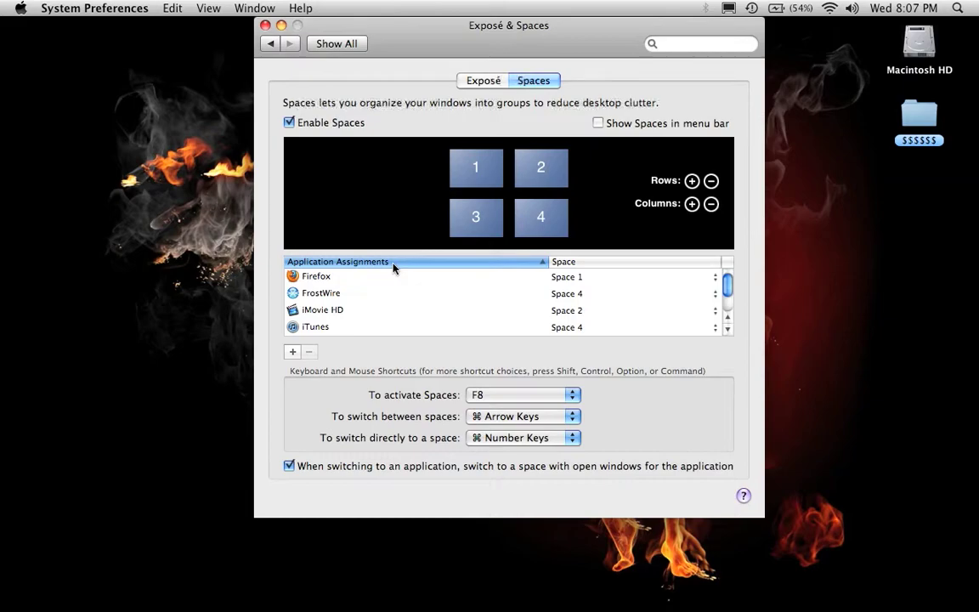
# Confirm Firefox is assigned to Space 1, then launch Firefox from the Dock
pyautogui.click(331, 280)
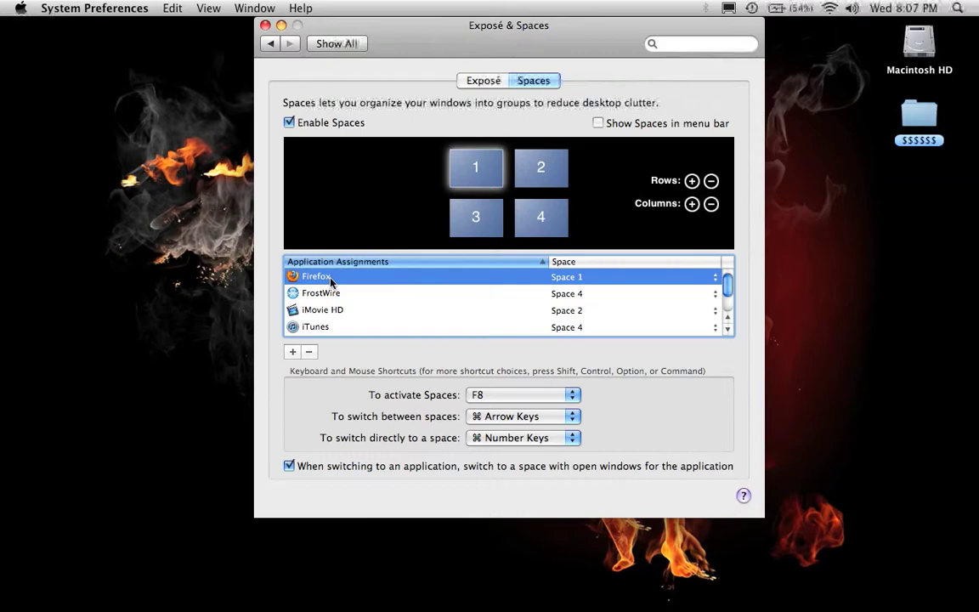
pyautogui.moveTo(293, 599)
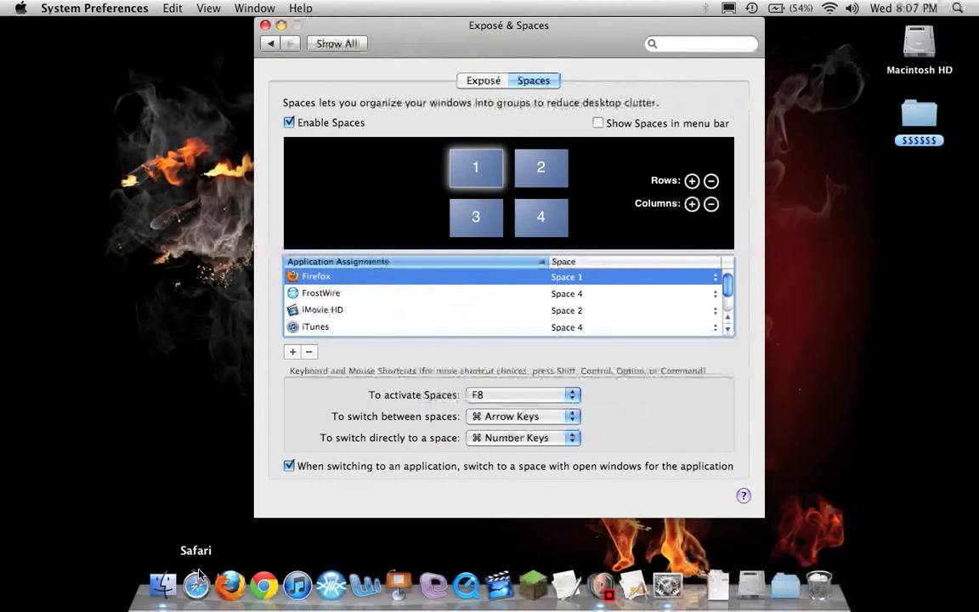
pyautogui.click(225, 585)
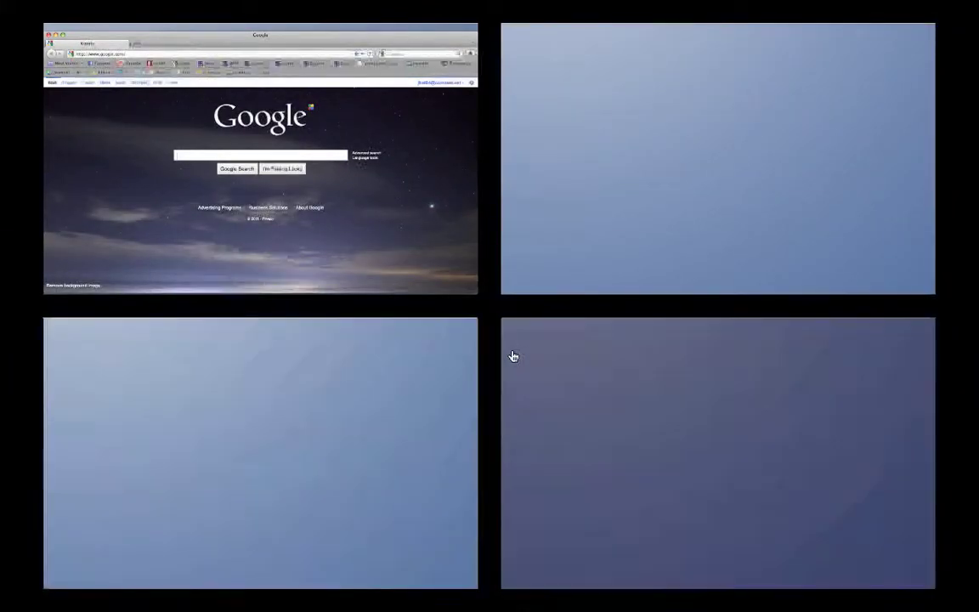
# Go to Space 4, bring System Preferences back, and confirm iTunes is assigned to Space 4
pyautogui.click(590, 360)
pyautogui.moveTo(367, 605)
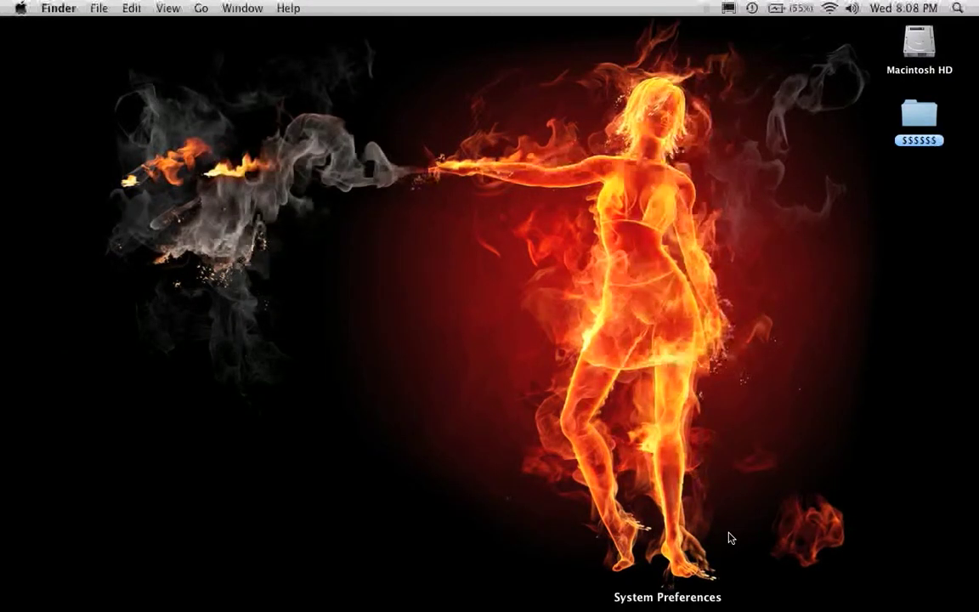
pyautogui.click(664, 595)
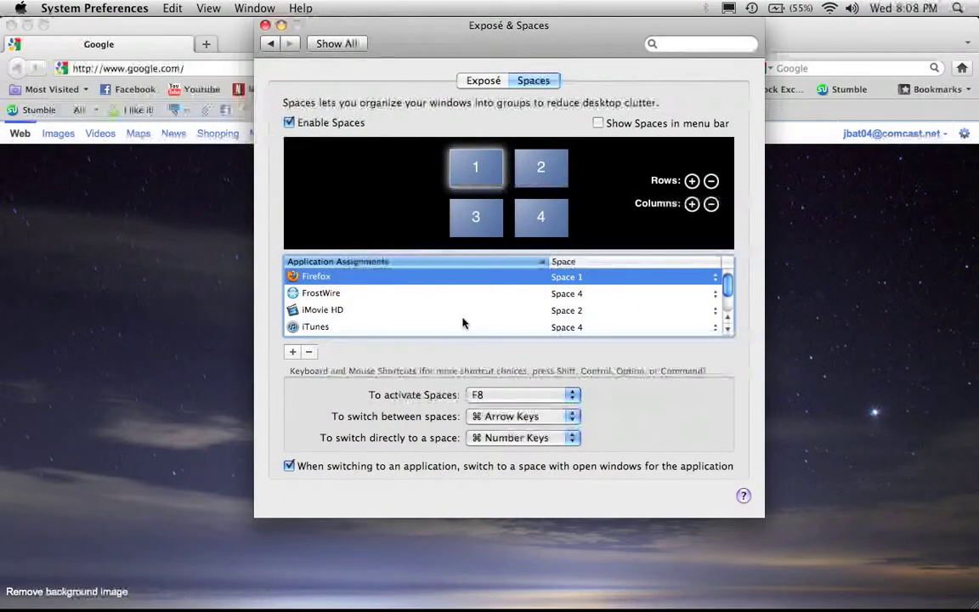
pyautogui.click(335, 328)
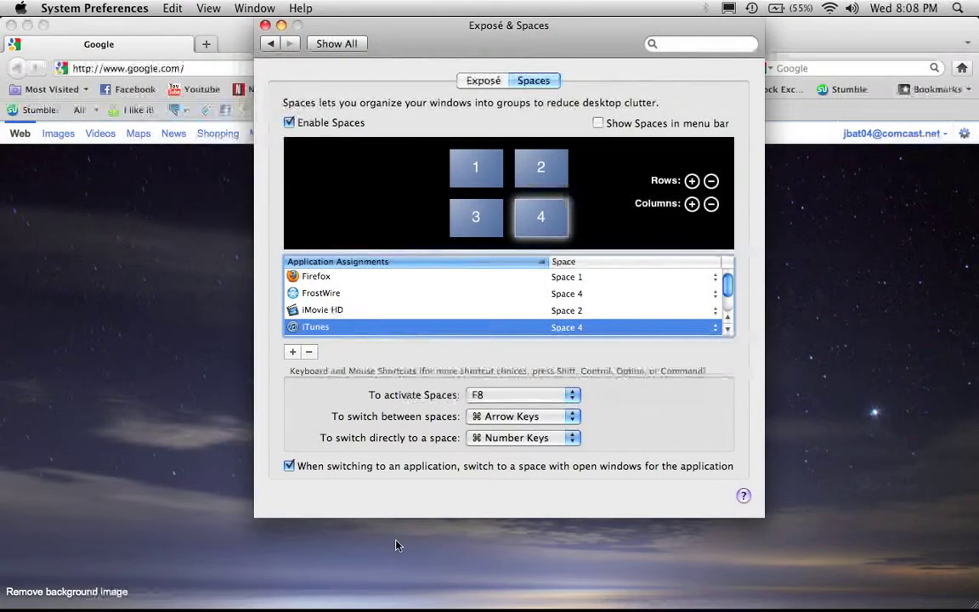
pyautogui.moveTo(398, 599)
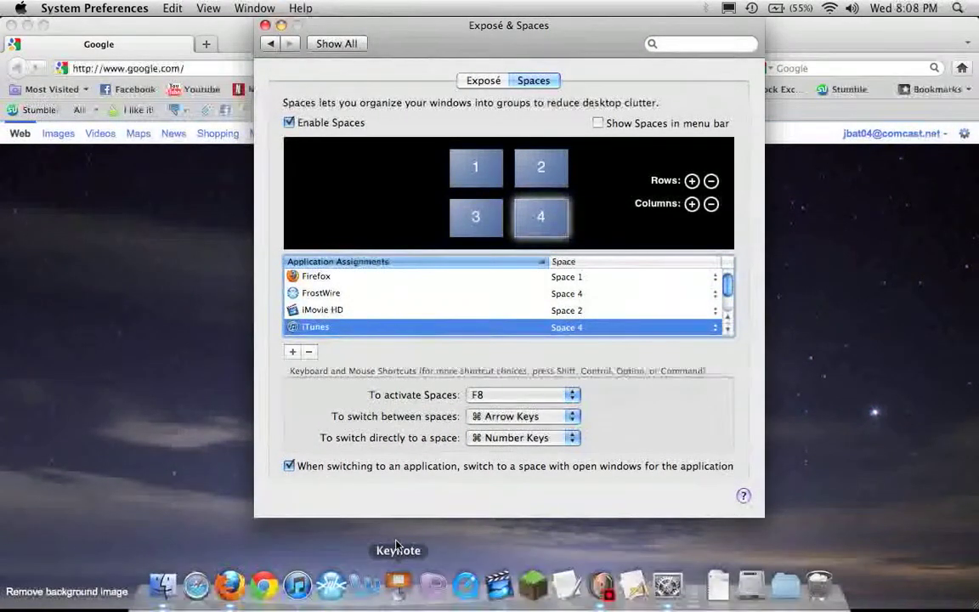
# Launch iTunes into Space 4, then use F8 to jump back to Space 1
pyautogui.click(296, 601)
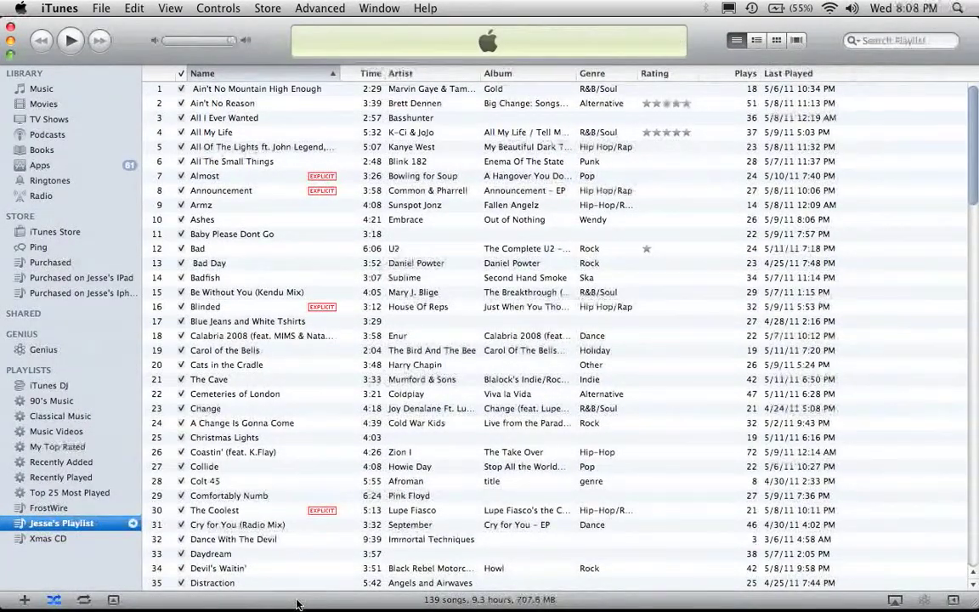
pyautogui.press('F8')
pyautogui.click(190, 294)
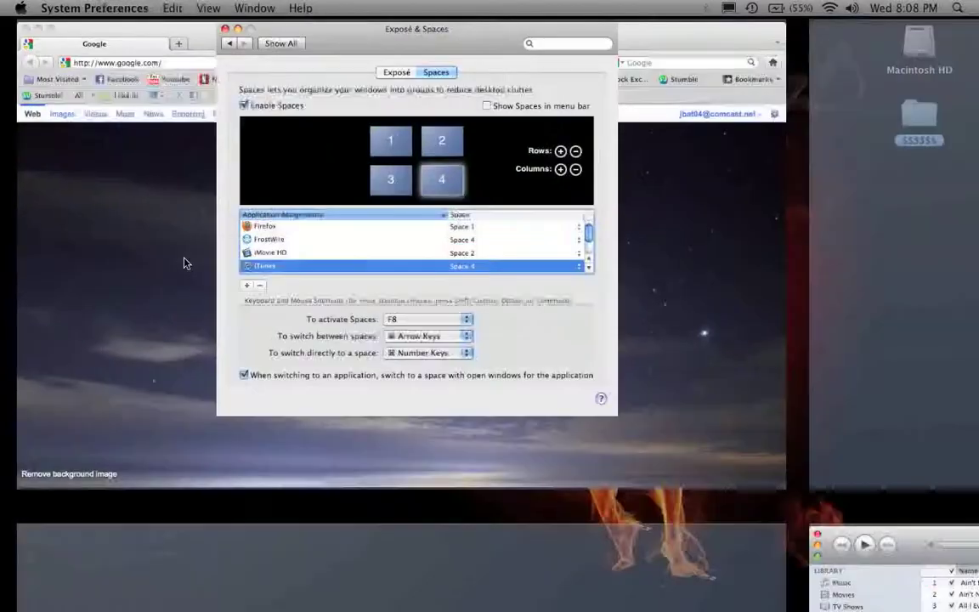
pyautogui.scroll(-2, 325, 294)
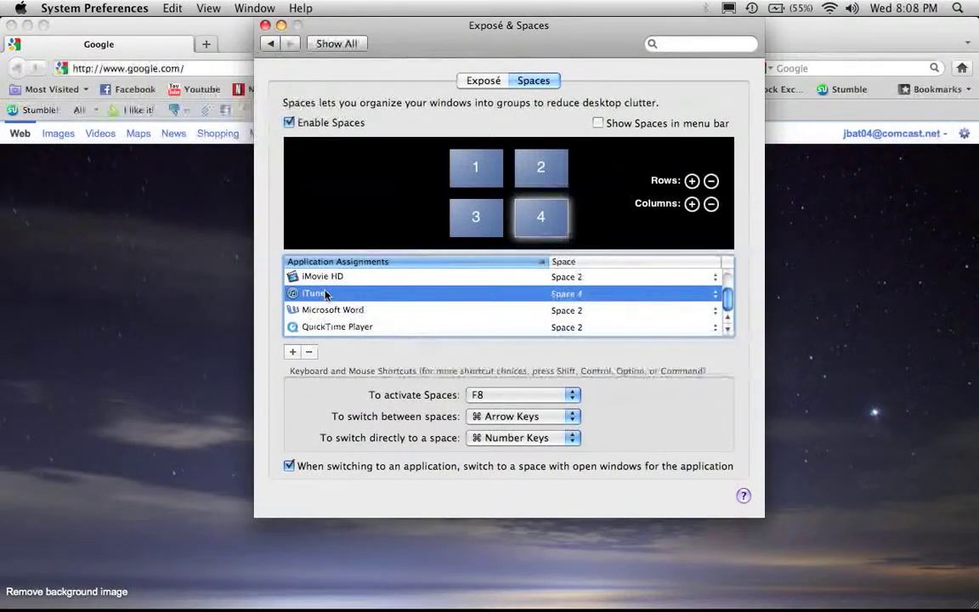
# Show Spaces again with F8 and return to the Exposé & Spaces settings in Space 1
pyautogui.press('F8')
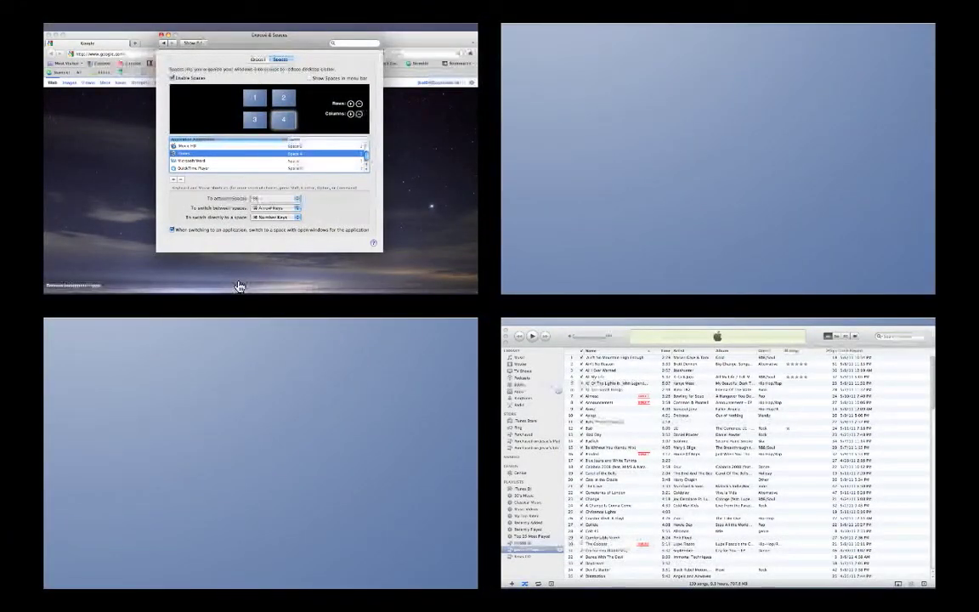
pyautogui.click(332, 210)
pyautogui.scroll(1, 460, 281)
pyautogui.scroll(2, 461, 280)
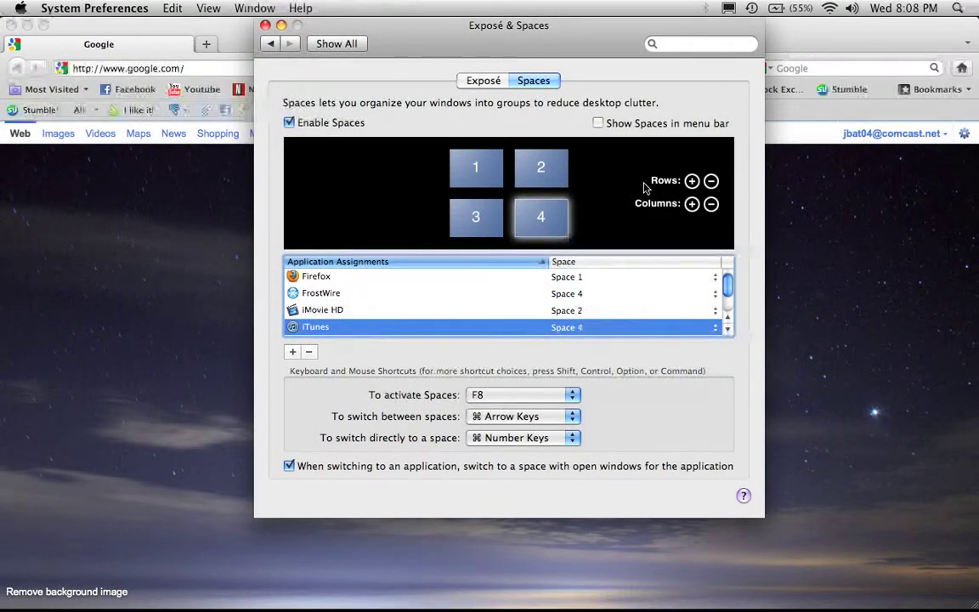
# Keep the Spaces grid at four Spaces, then preview the F8 overview and exit it
pyautogui.click(691, 181)
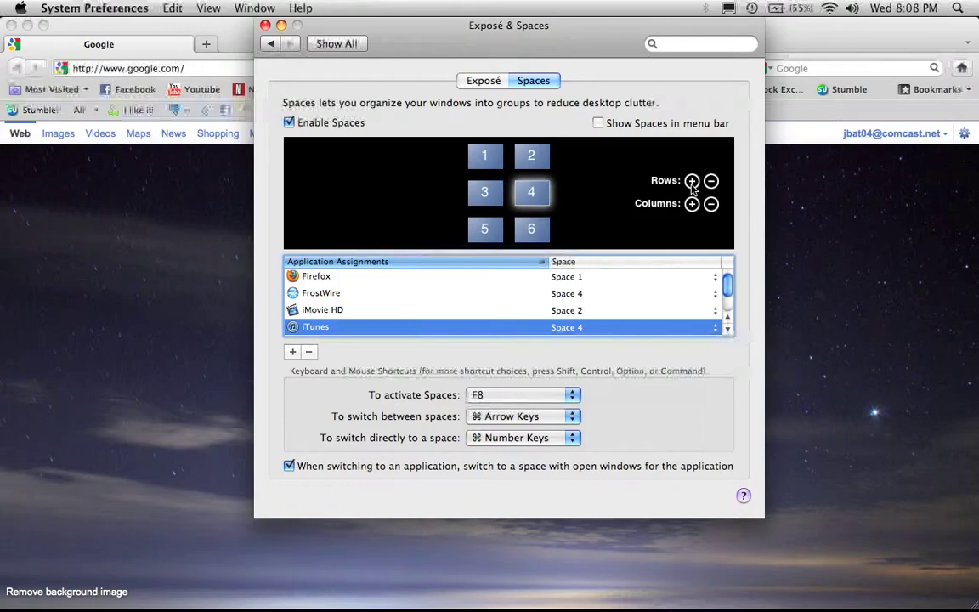
pyautogui.click(711, 181)
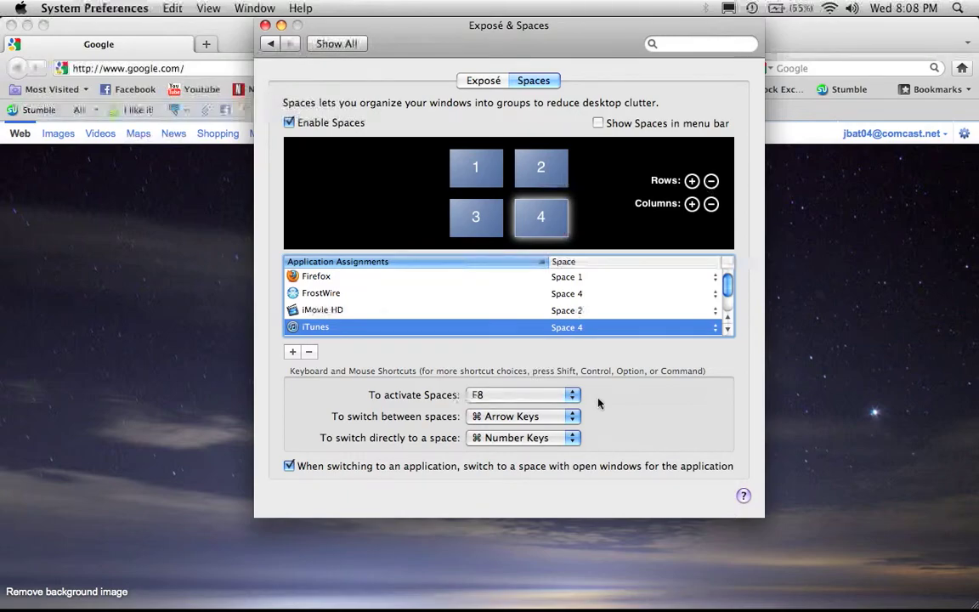
pyautogui.press('F8')
pyautogui.click(241, 288)
pyautogui.press('F8')
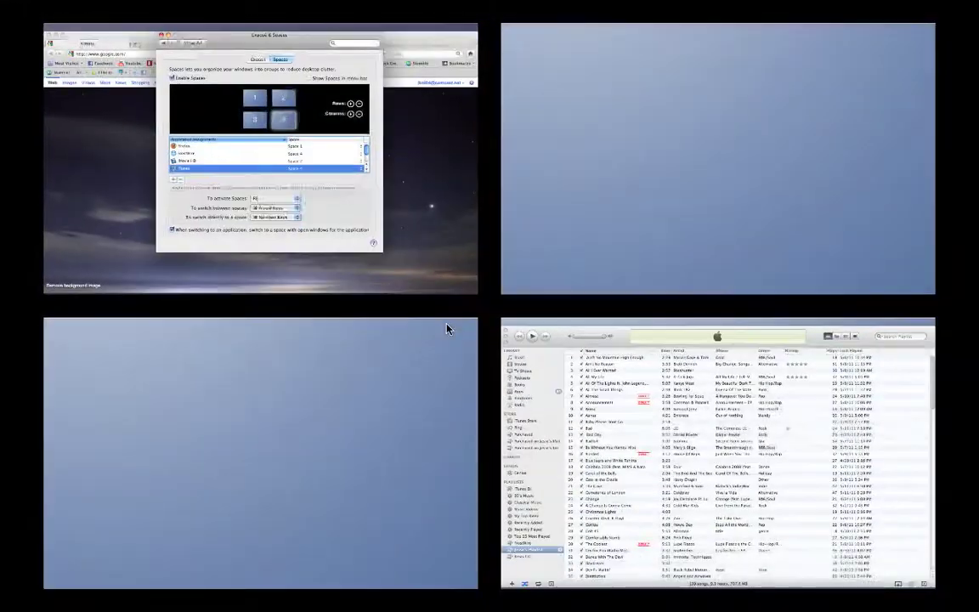
pyautogui.press('F8')
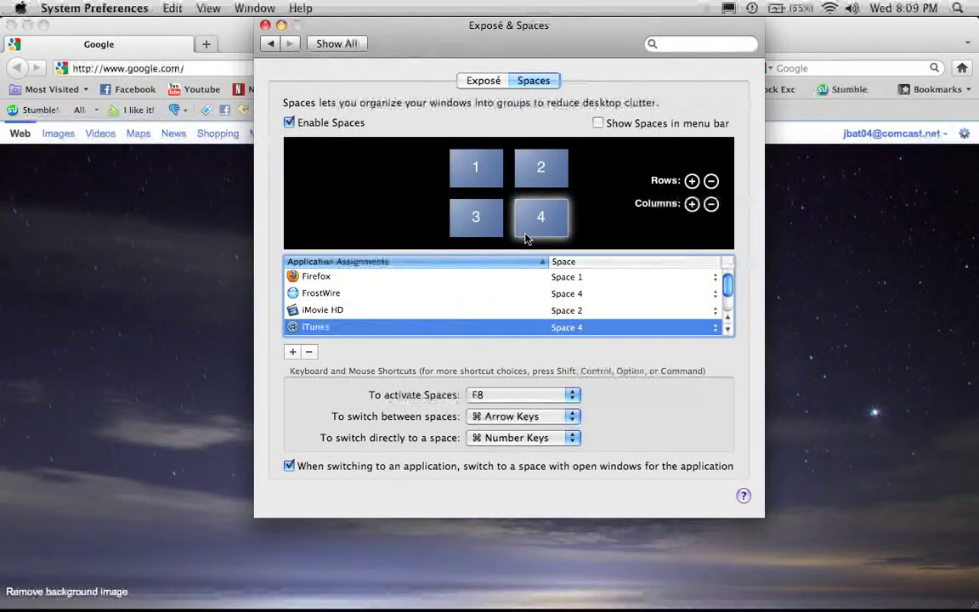
pyautogui.click(598, 123)
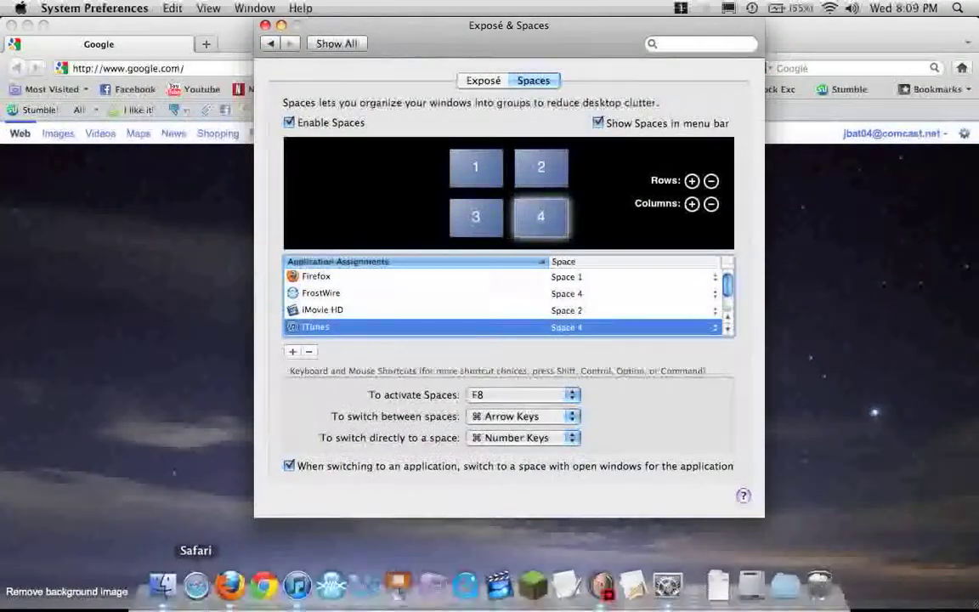
pyautogui.click(680, 8)
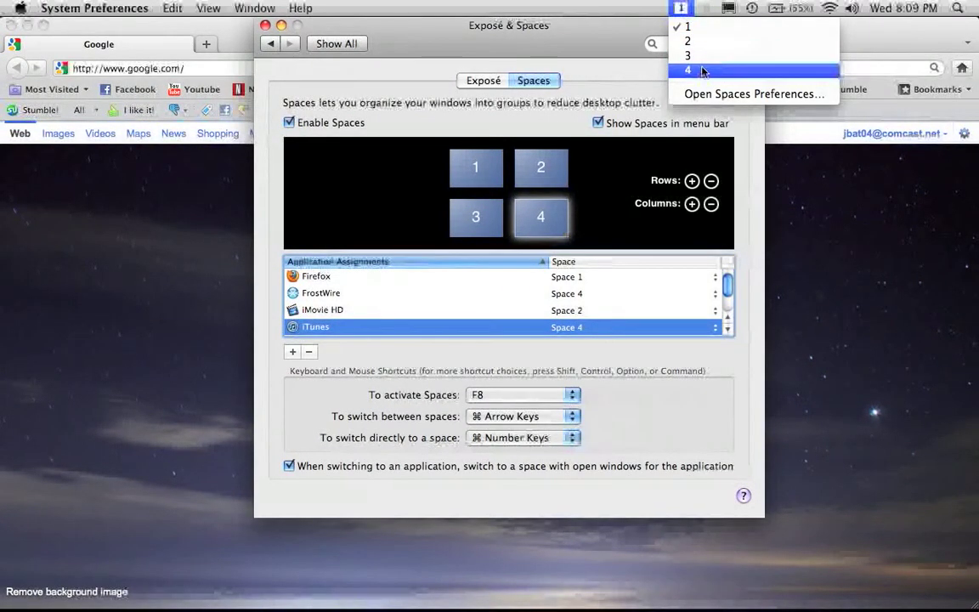
pyautogui.click(577, 67)
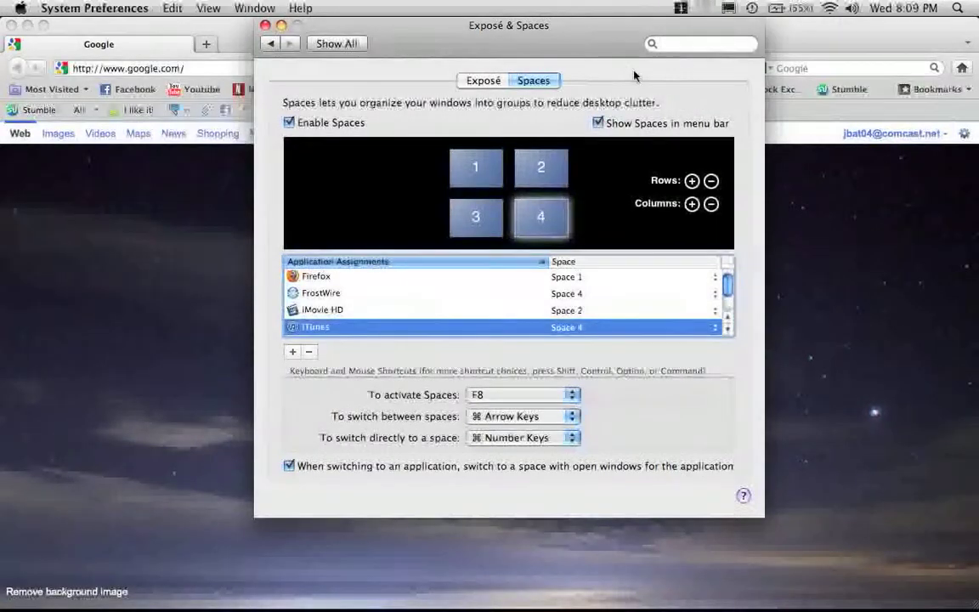
pyautogui.click(598, 123)
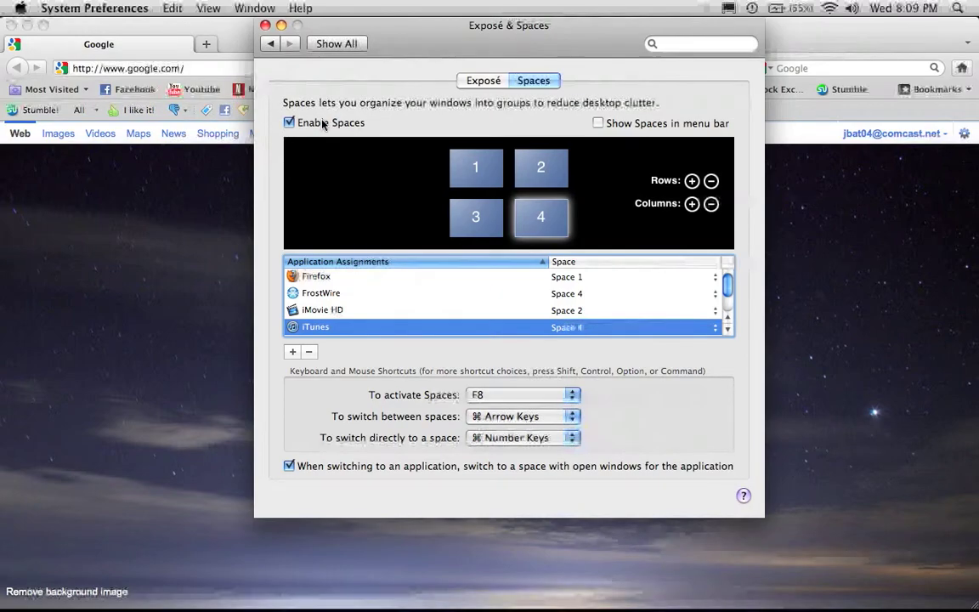
# Keep screen corners as All Windows top-left, Desktop top-right, and Spaces bottom-left
pyautogui.click(483, 82)
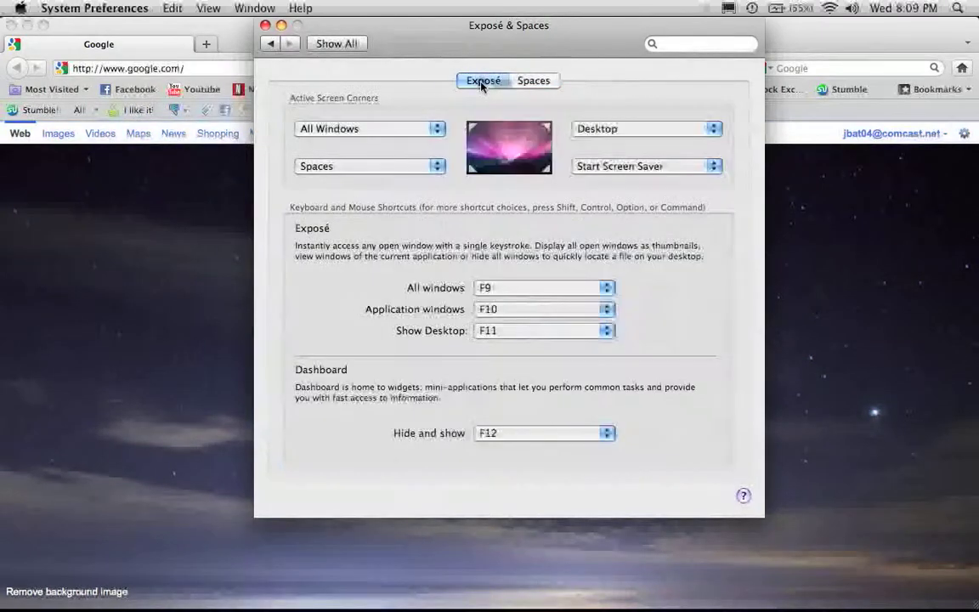
pyautogui.click(428, 128)
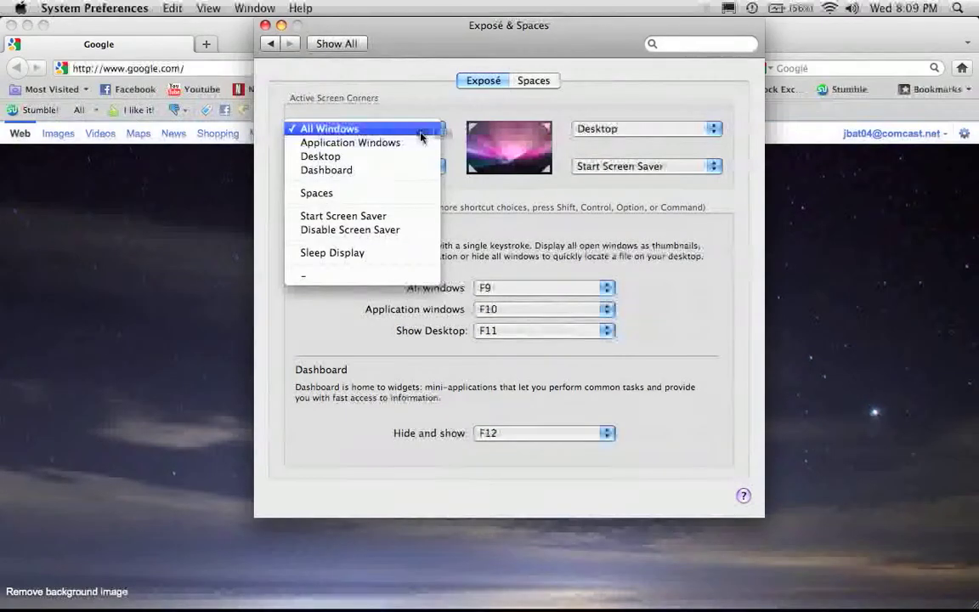
pyautogui.click(371, 128)
pyautogui.click(416, 162)
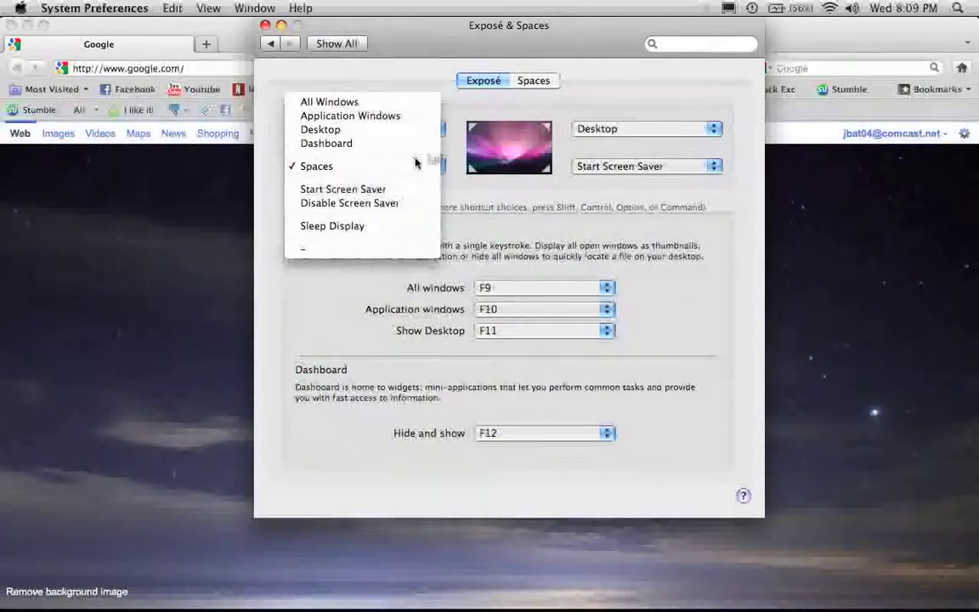
pyautogui.click(415, 166)
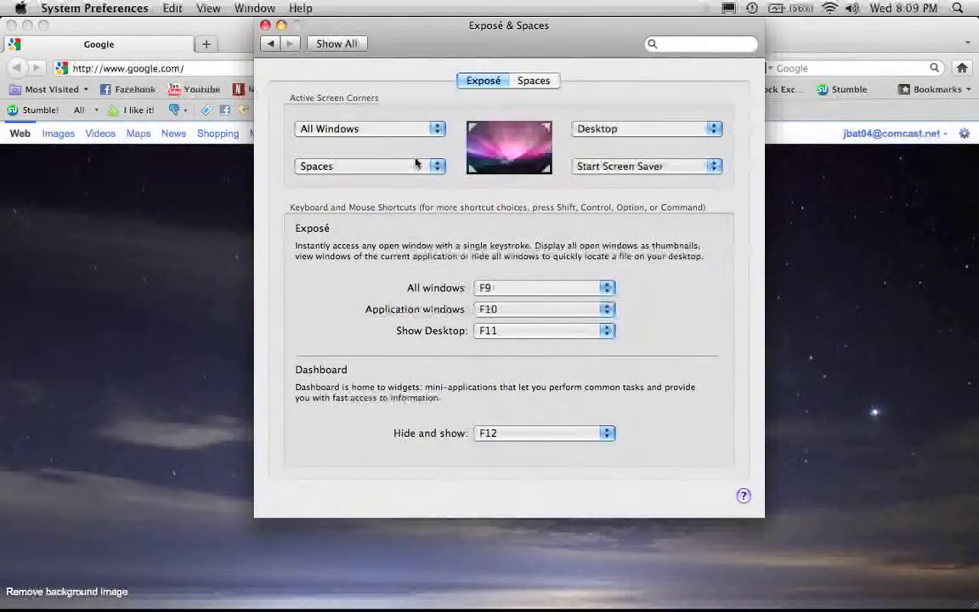
pyautogui.click(596, 131)
pyautogui.click(597, 132)
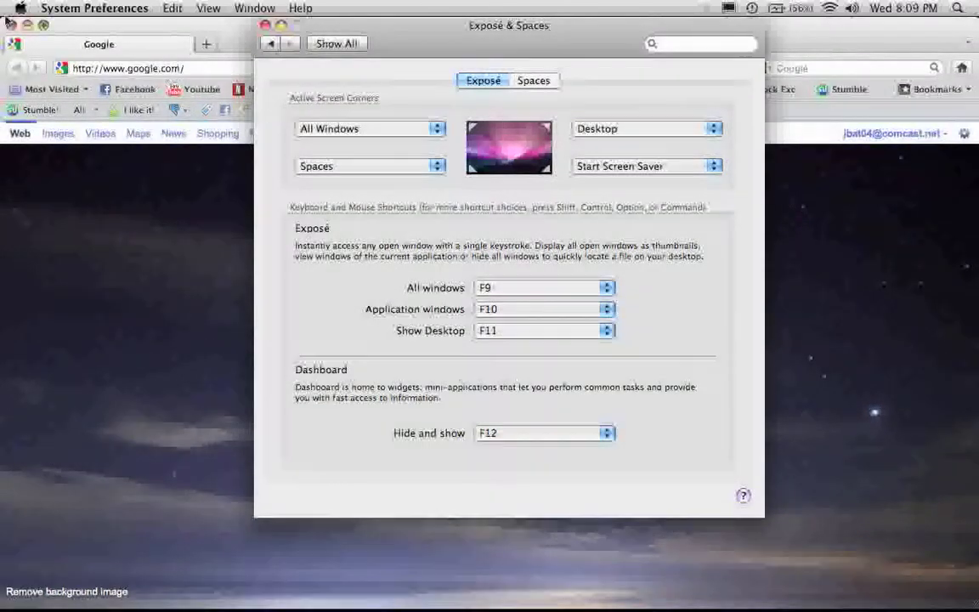
pyautogui.moveTo(2, 5)
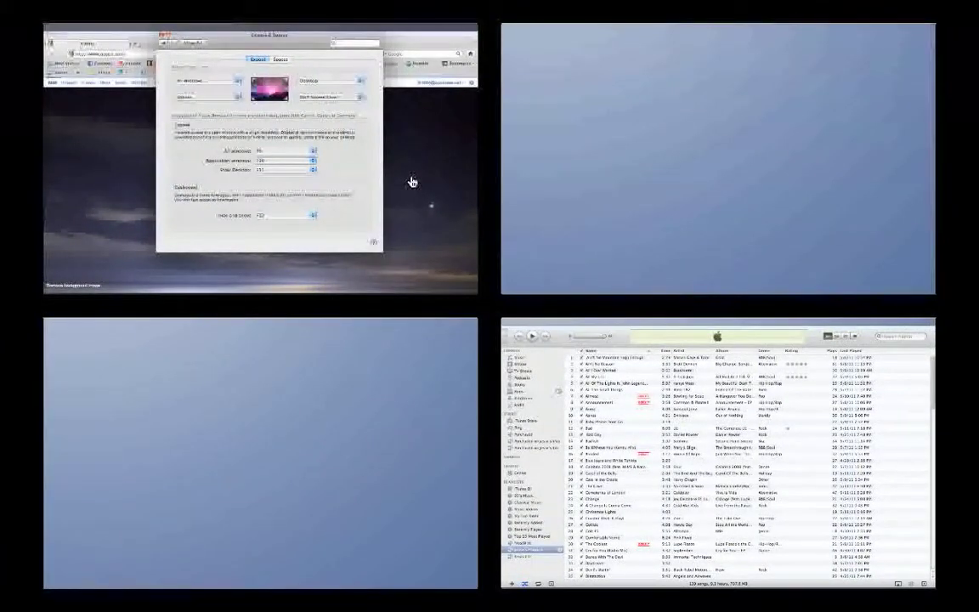
# Test a hot corner, then move the System Preferences window into Space 2
pyautogui.click(410, 181)
pyautogui.moveTo(977, 1)
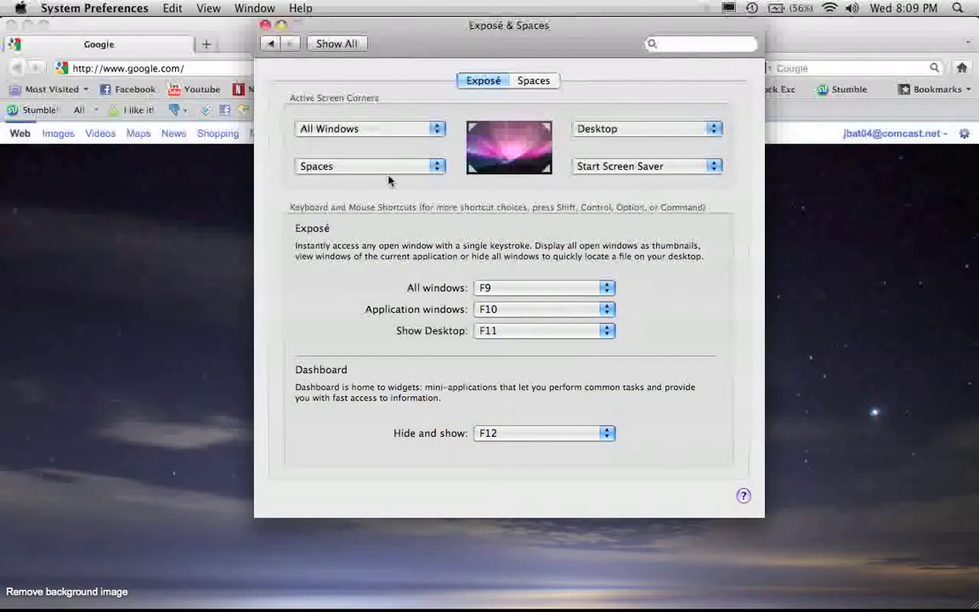
pyautogui.press('F8')
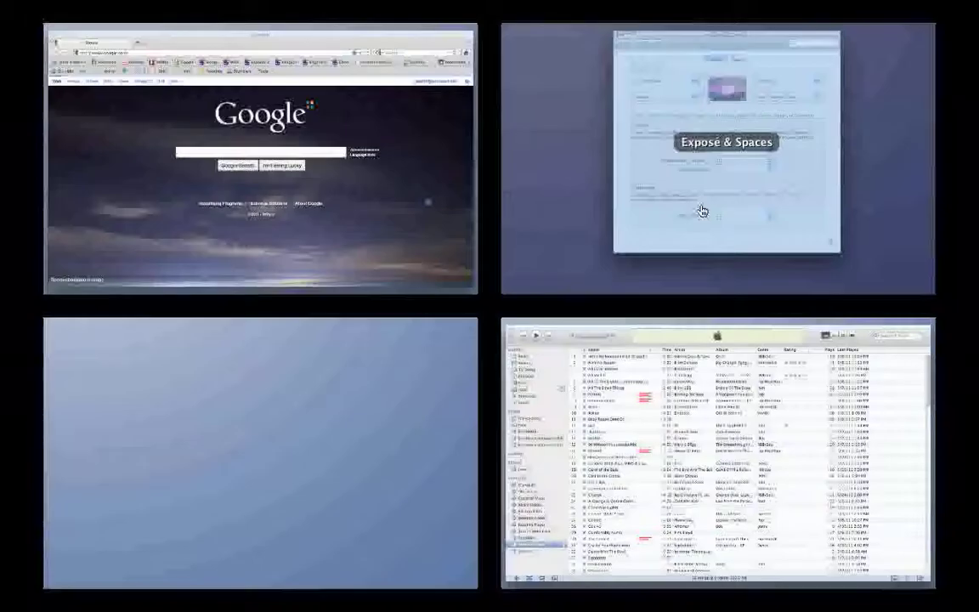
pyautogui.click(701, 212)
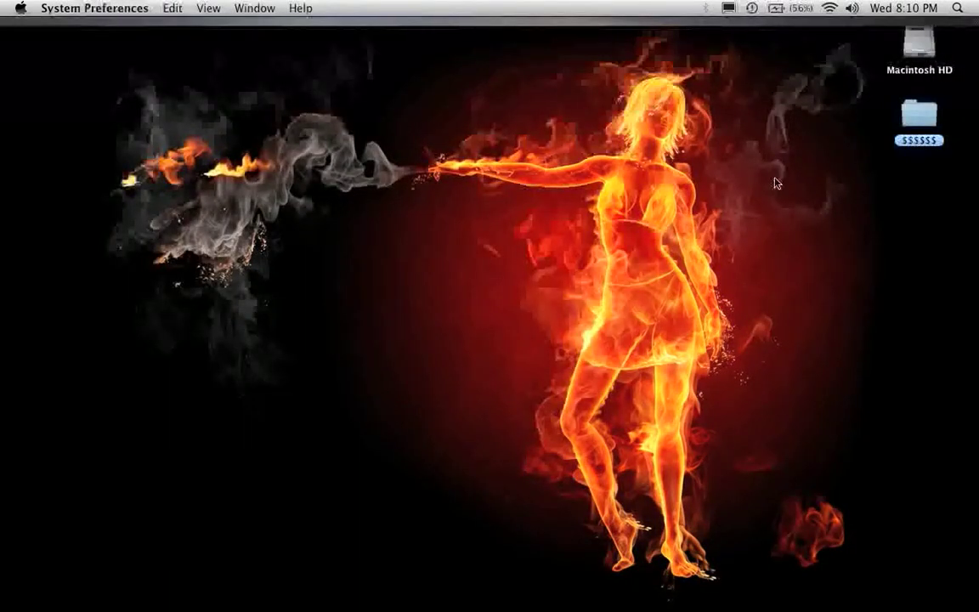
pyautogui.click(682, 236)
# Check the Google page in Space 1, then return to Space 2
pyautogui.hotkey('ctrl', 'Left')
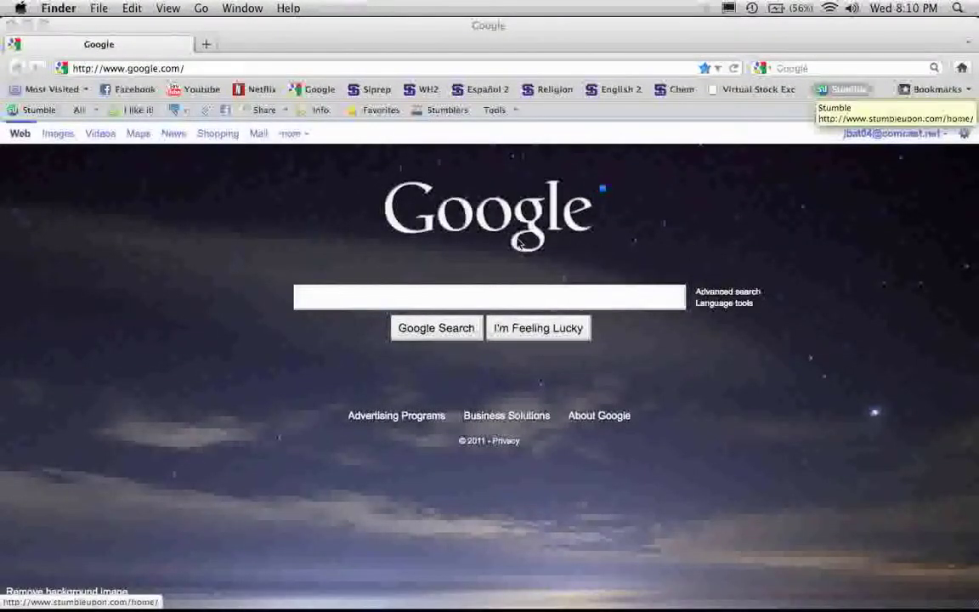
pyautogui.press('F8')
pyautogui.click(679, 214)
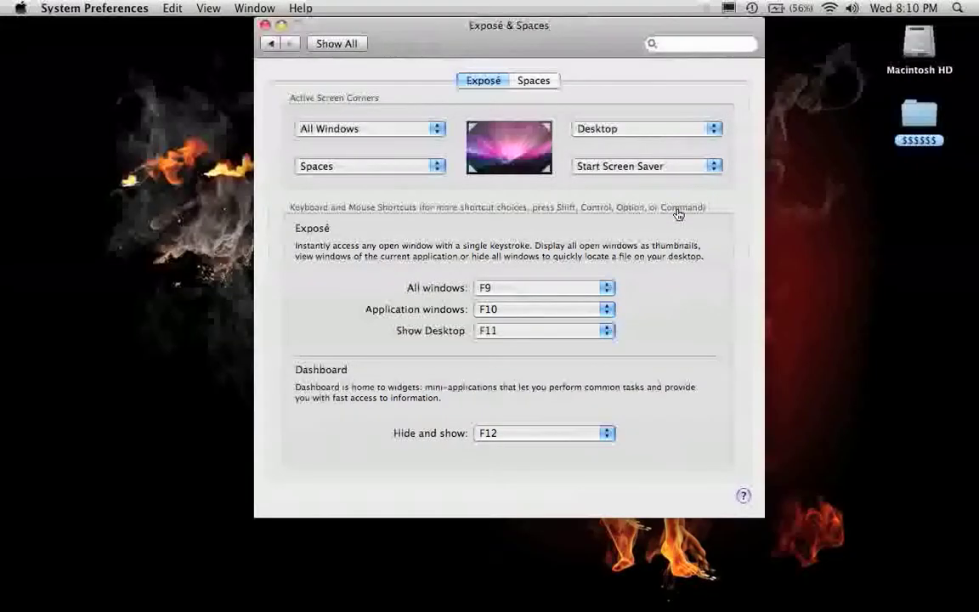